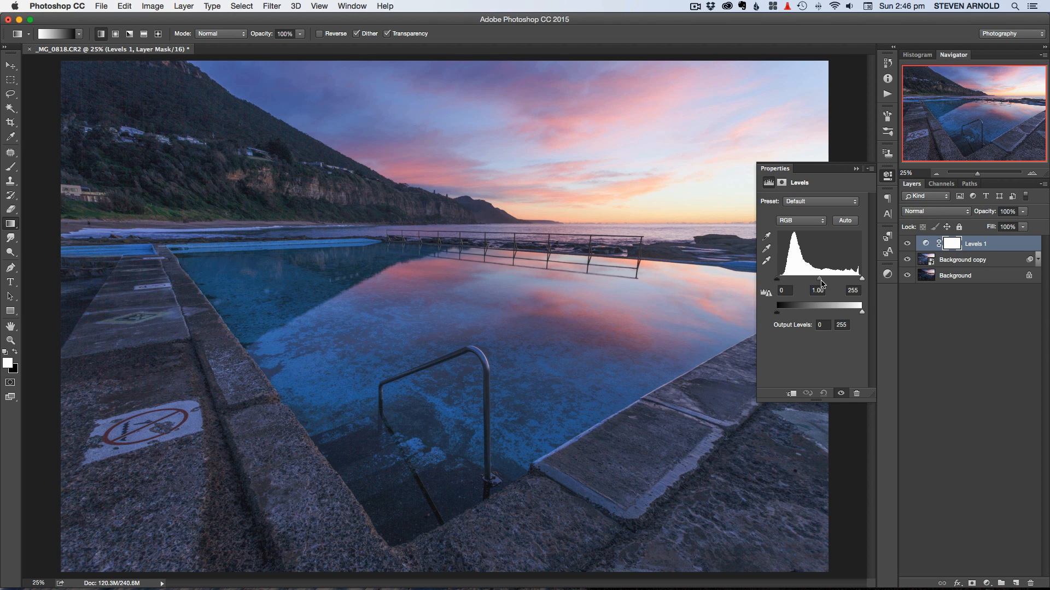
- Set the Levels adjustment's midtone input to 0.74 and its white input to 186 for the RGB channel
{"action": "left_click_drag", "start_coordinate": [820, 282], "coordinate": [829, 282]}
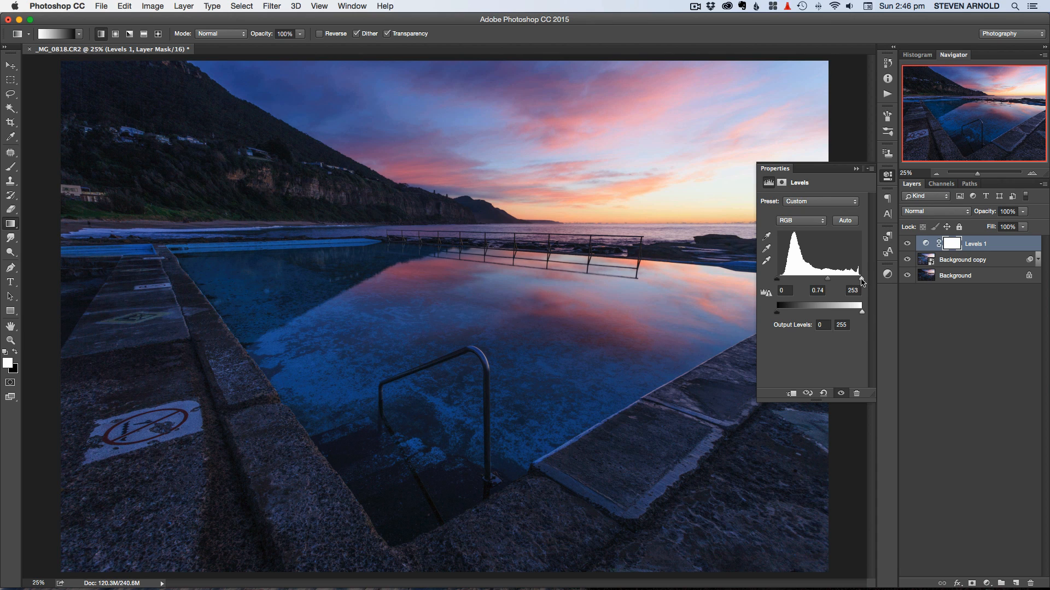
{"action": "left_click_drag", "start_coordinate": [862, 282], "coordinate": [839, 281]}
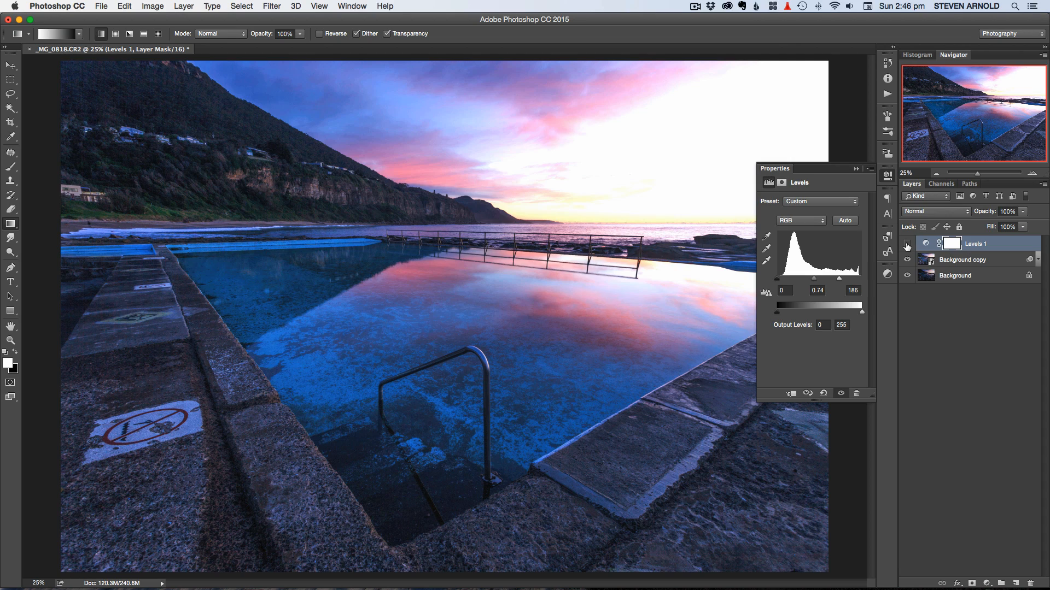
- Compare the photo with and without the Levels 1 adjustment by switching the layer's visibility off and on
{"action": "left_click", "coordinate": [907, 244]}
{"action": "left_click", "coordinate": [907, 244]}
{"action": "left_click", "coordinate": [907, 245]}
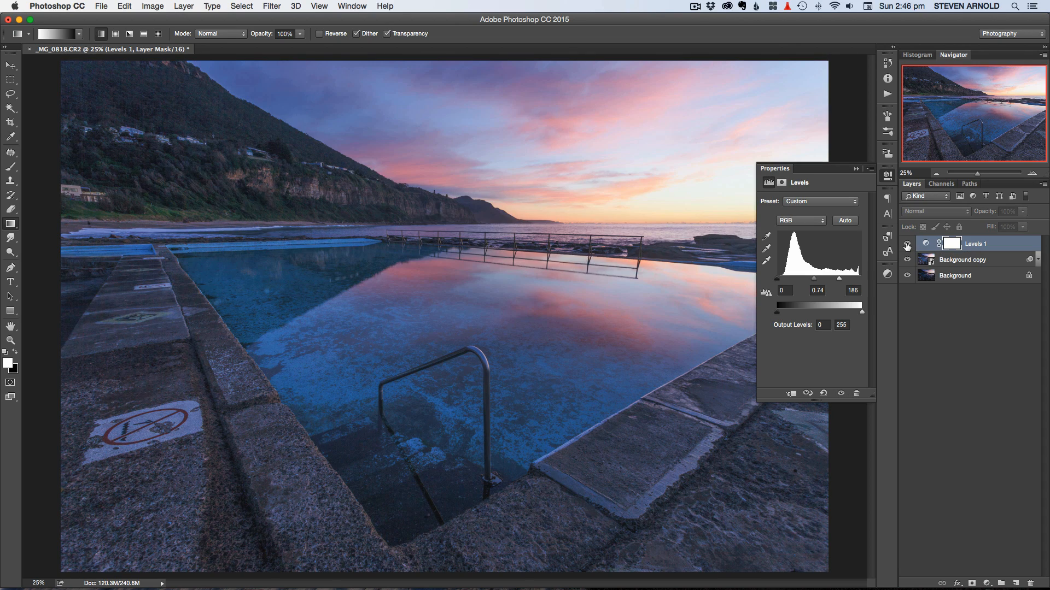
{"action": "left_click", "coordinate": [906, 245]}
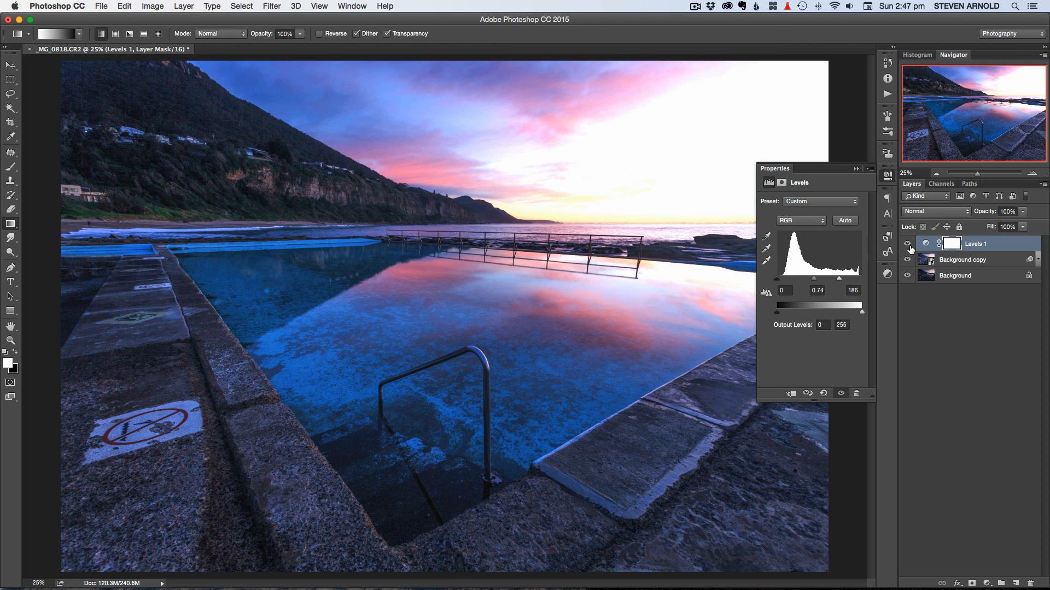
{"action": "left_click", "coordinate": [907, 244]}
{"action": "left_click", "coordinate": [907, 244]}
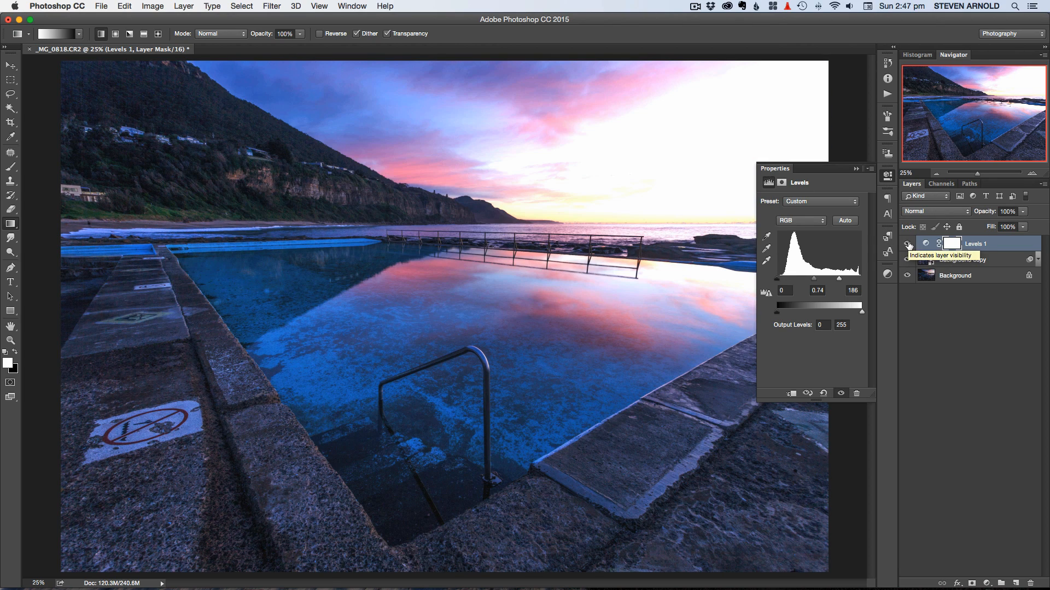
{"action": "left_click", "coordinate": [906, 244]}
{"action": "left_click", "coordinate": [907, 245]}
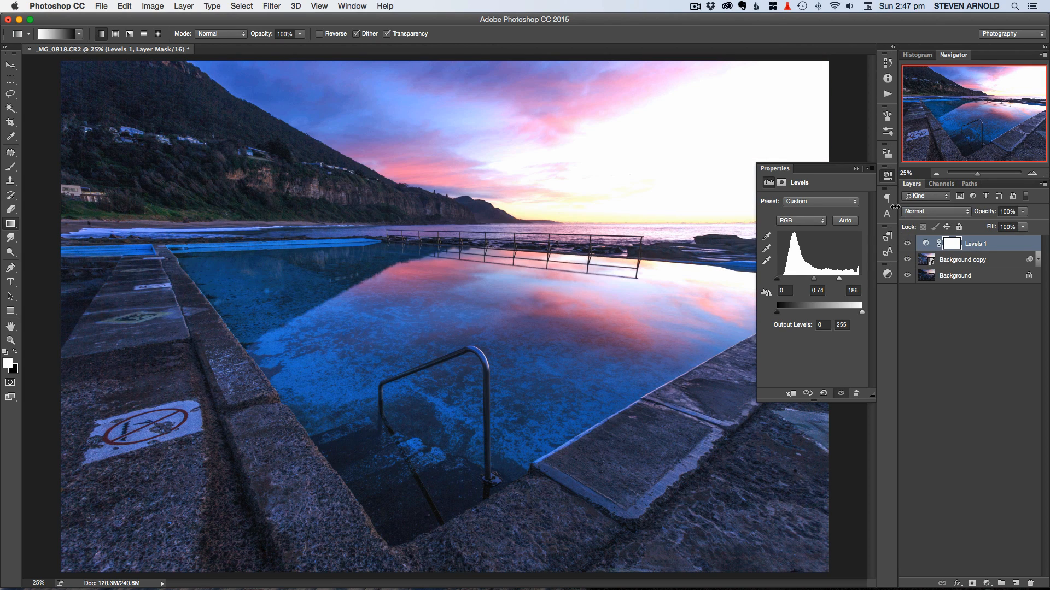
- Mask the Levels adjustment out of the sky with a linear gradient from the far pool railing up past the horizon, and compare before and after
{"action": "left_click", "coordinate": [887, 176]}
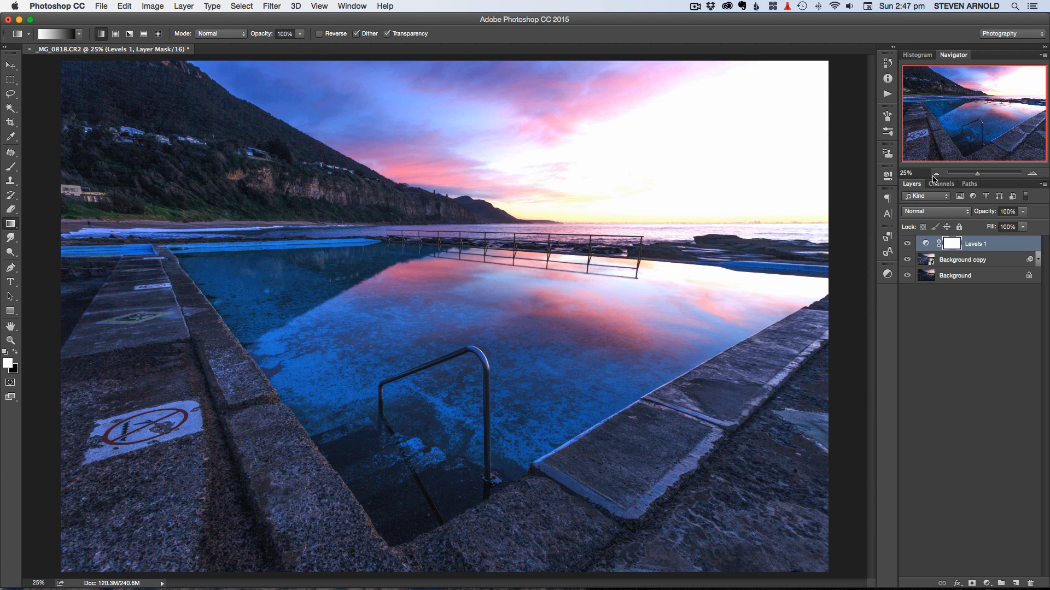
{"action": "left_click", "coordinate": [935, 174]}
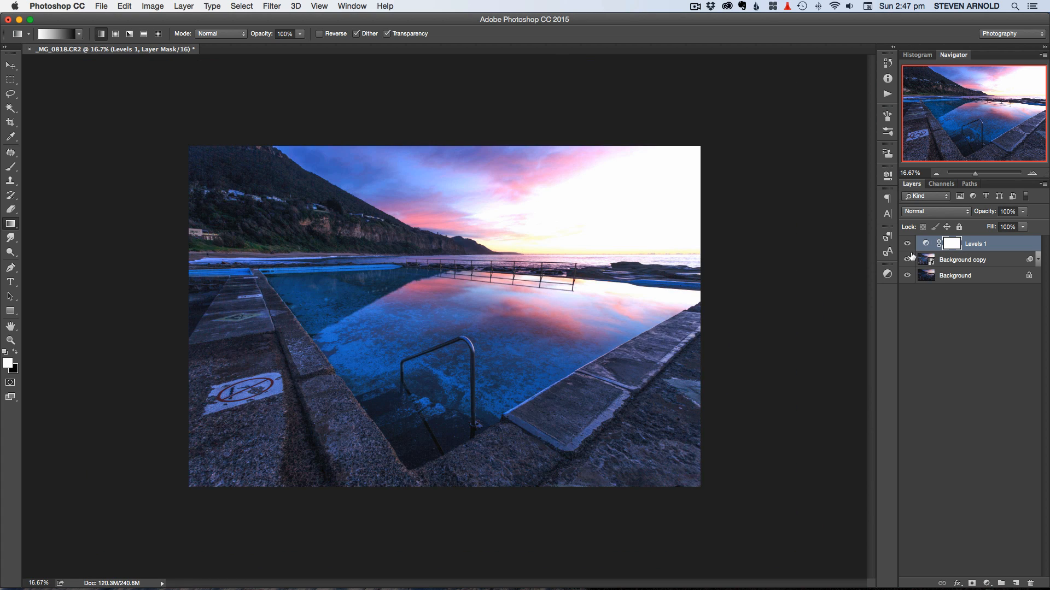
{"action": "left_click", "coordinate": [907, 244]}
{"action": "left_click", "coordinate": [907, 244]}
{"action": "left_click_drag", "start_coordinate": [566, 291], "coordinate": [588, 212]}
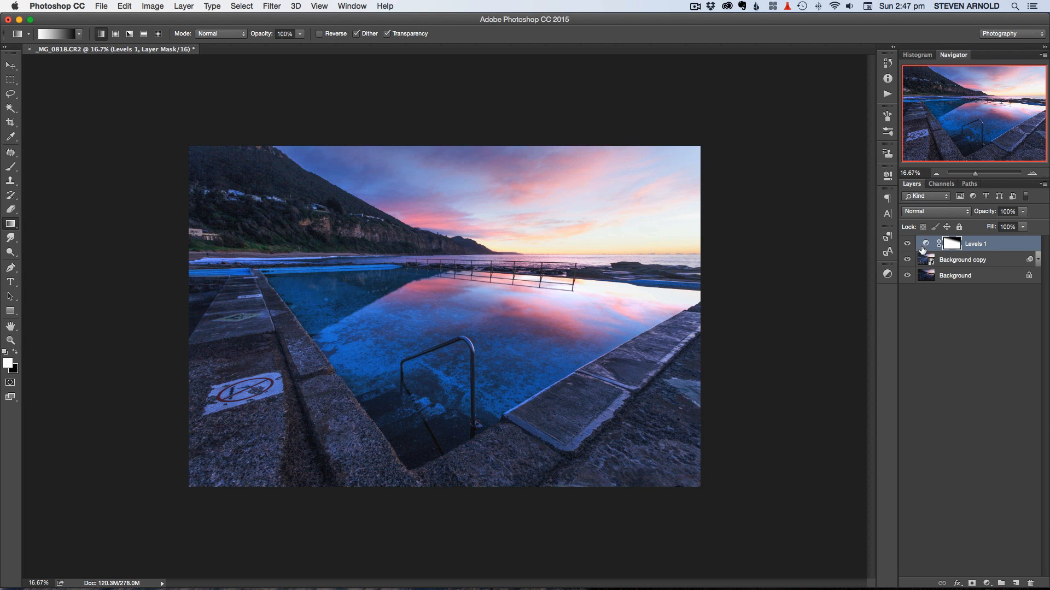
{"action": "left_click", "coordinate": [907, 245]}
{"action": "left_click", "coordinate": [907, 244]}
{"action": "left_click", "coordinate": [907, 244]}
{"action": "left_click", "coordinate": [907, 244]}
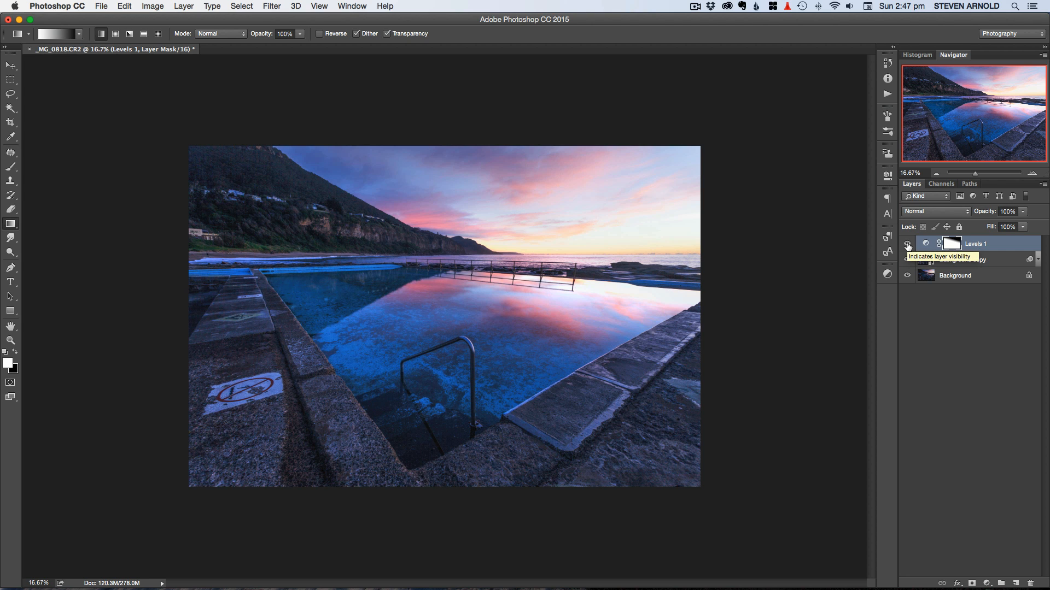
{"action": "left_click", "coordinate": [907, 244]}
{"action": "left_click", "coordinate": [907, 244]}
- Add a Selective Color adjustment layer above Levels 1 and target the Blues
{"action": "left_click", "coordinate": [1032, 173]}
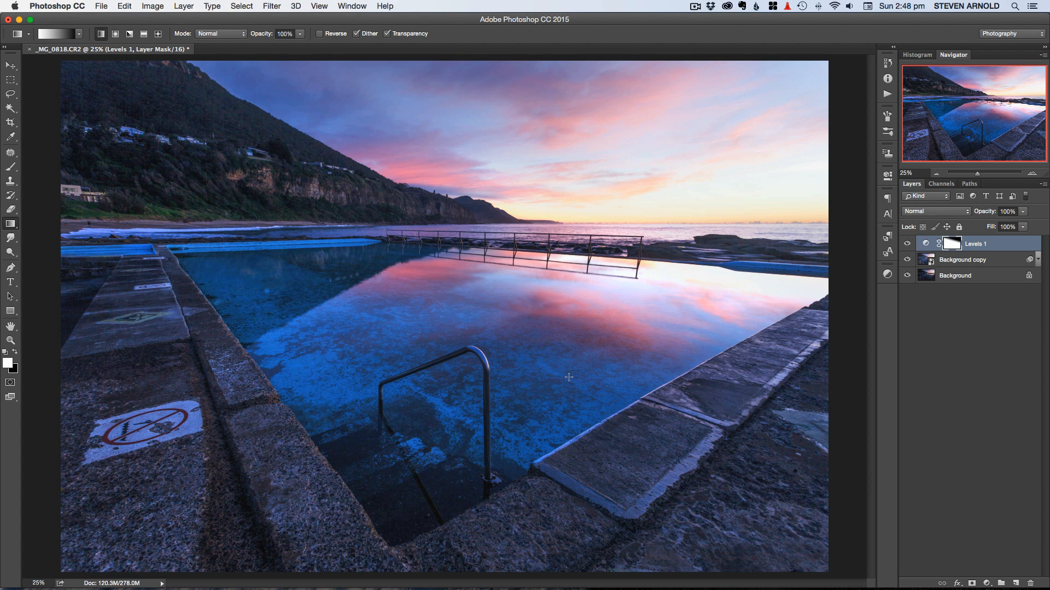
{"action": "left_click", "coordinate": [888, 176]}
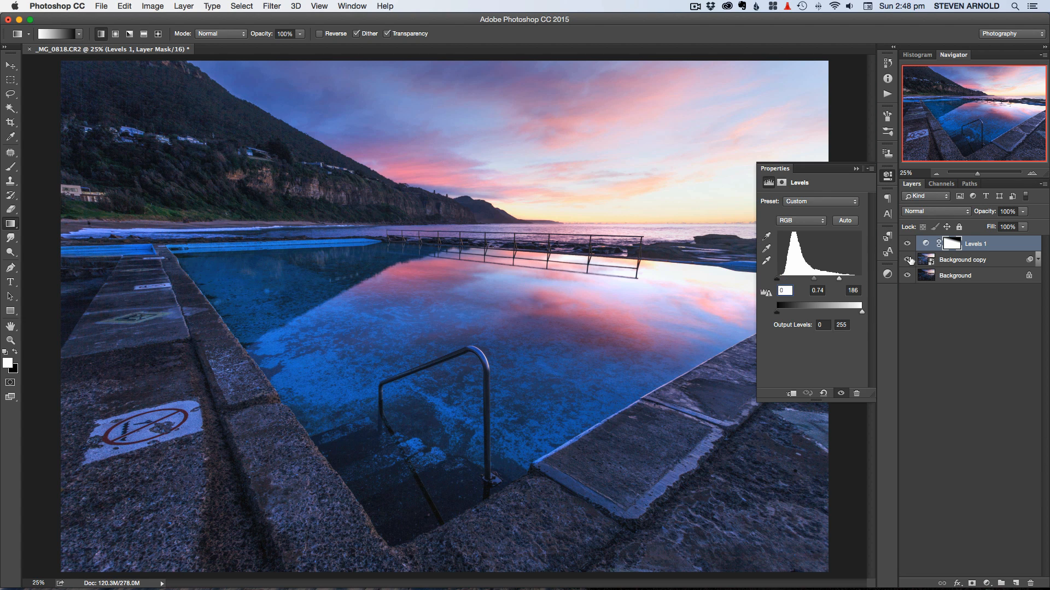
{"action": "left_click", "coordinate": [986, 583]}
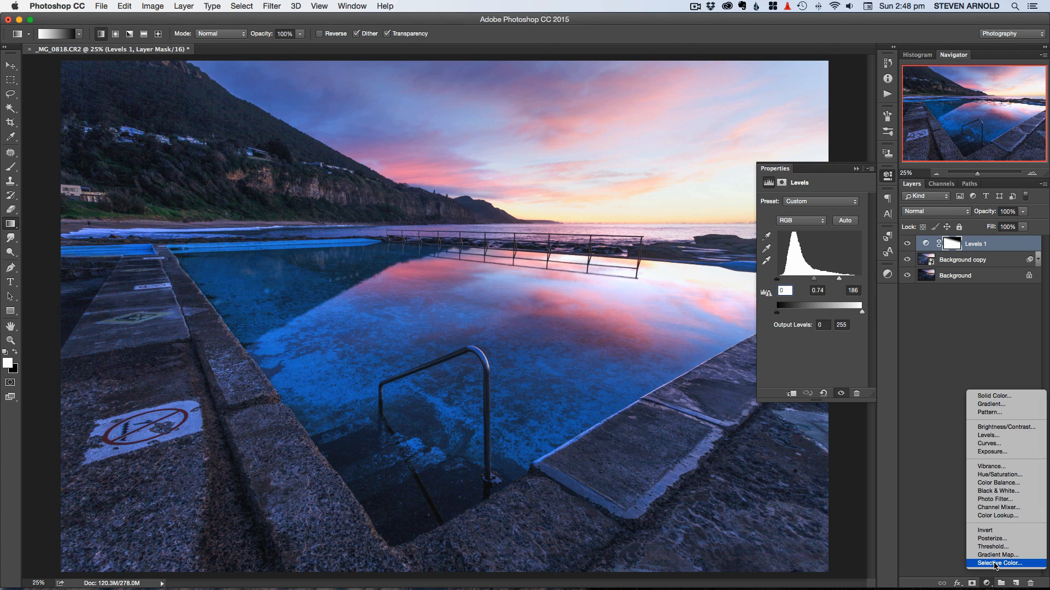
{"action": "left_click", "coordinate": [995, 564]}
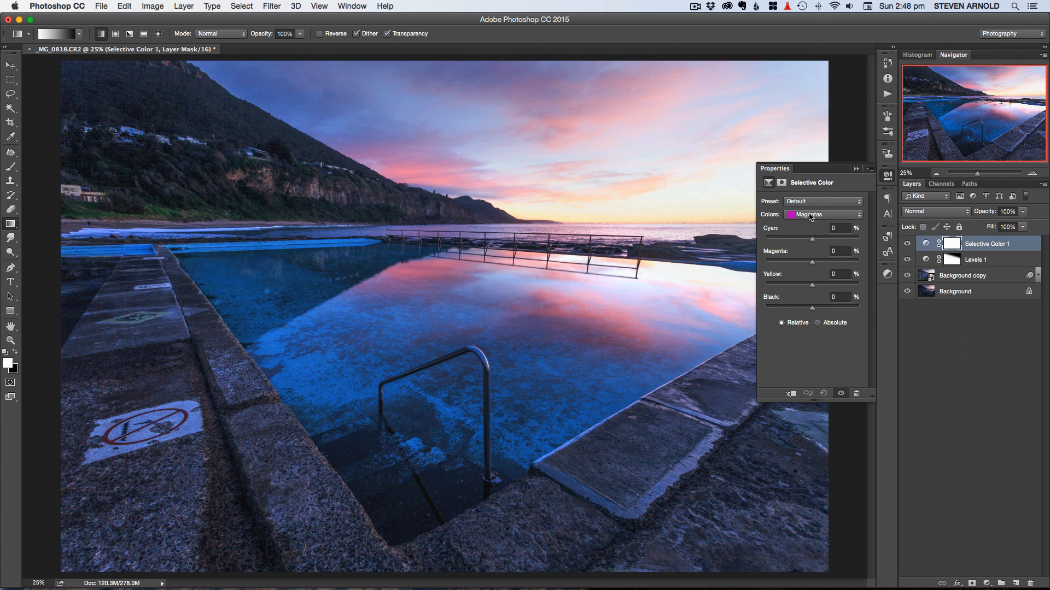
{"action": "left_click", "coordinate": [849, 214]}
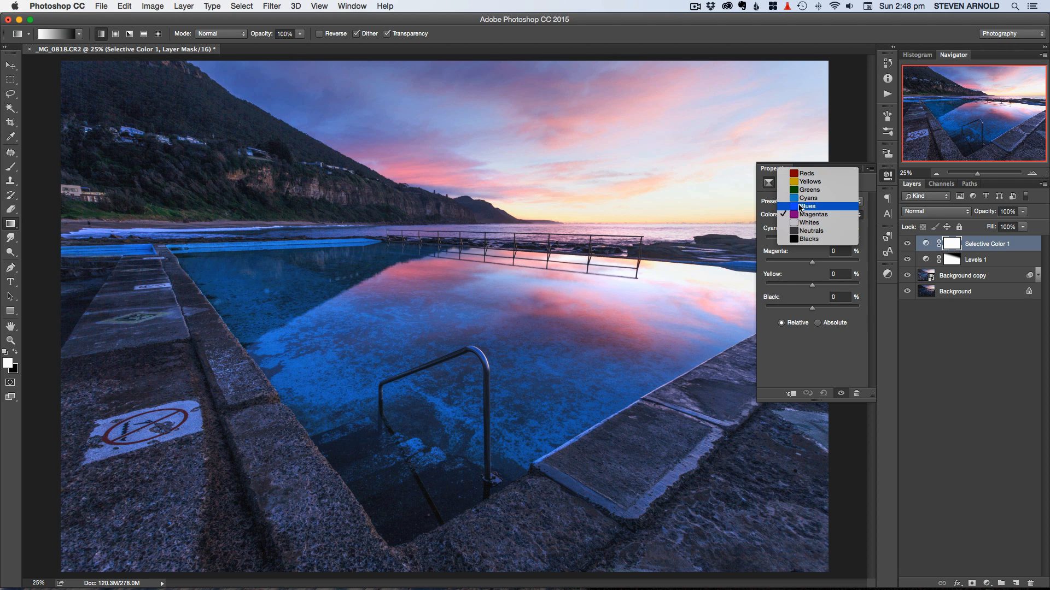
{"action": "left_click", "coordinate": [834, 206]}
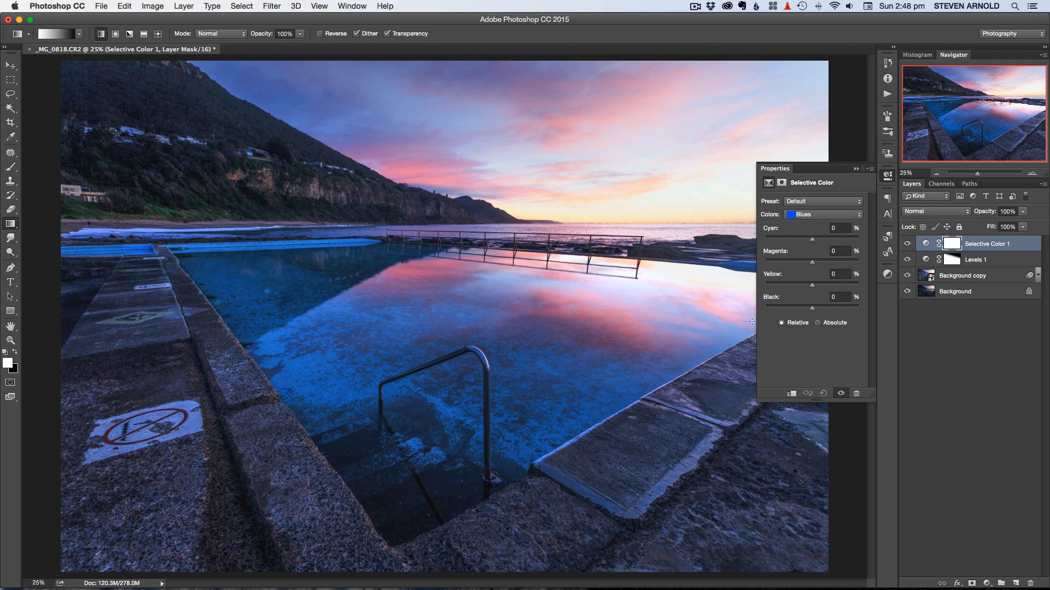
- Set the Blues' Yellow to -49% and Magenta to +38%, and compare the image with and without the Selective Color layer
{"action": "left_click_drag", "start_coordinate": [813, 285], "coordinate": [786, 290]}
{"action": "left_click_drag", "start_coordinate": [786, 285], "coordinate": [829, 265]}
{"action": "left_click", "coordinate": [907, 243]}
{"action": "left_click", "coordinate": [907, 244]}
{"action": "left_click", "coordinate": [907, 244]}
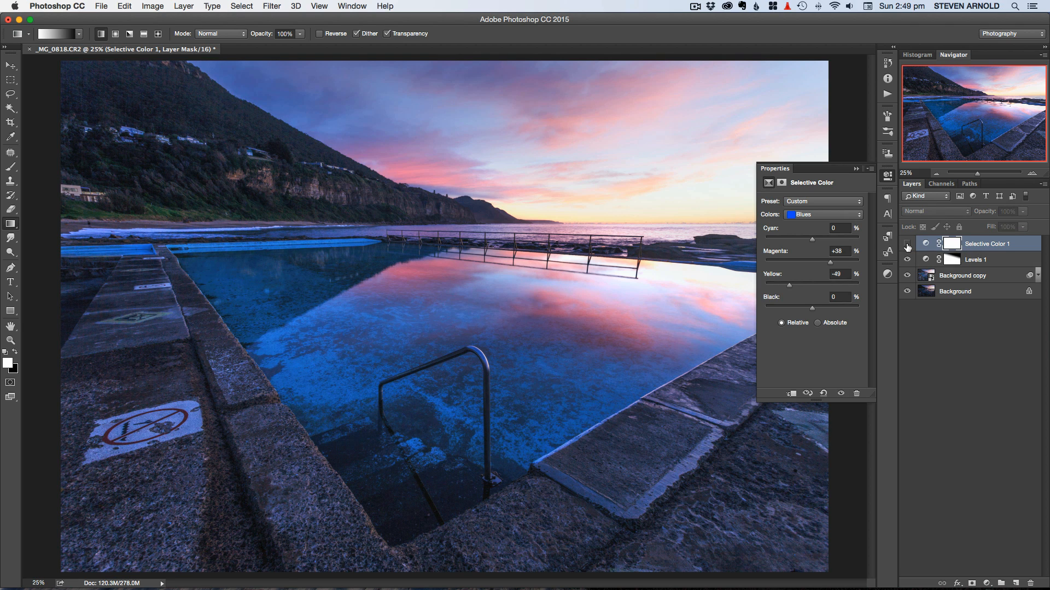
{"action": "left_click", "coordinate": [907, 244]}
{"action": "left_click", "coordinate": [906, 244]}
{"action": "left_click", "coordinate": [907, 244]}
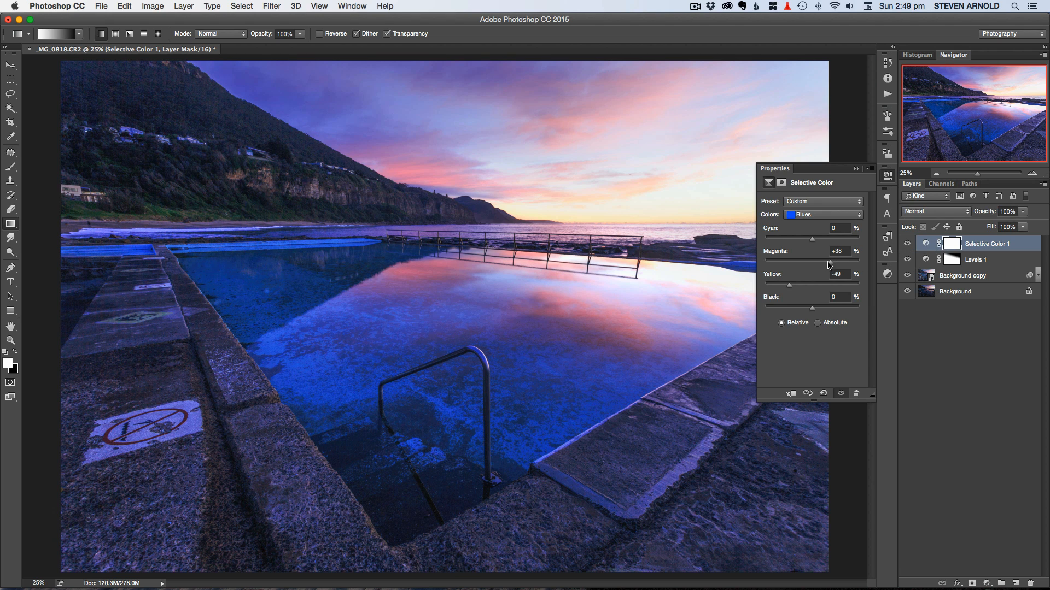
- Set the Blues' Magenta to +24% and compare the image with and without the Selective Color layer
{"action": "mouse_move", "coordinate": [828, 265]}
{"action": "left_mouse_down"}
{"action": "mouse_move", "coordinate": [790, 266]}
{"action": "mouse_move", "coordinate": [825, 266]}
{"action": "left_mouse_up"}
{"action": "left_click", "coordinate": [907, 244]}
{"action": "left_click", "coordinate": [907, 246]}
{"action": "left_click", "coordinate": [907, 246]}
{"action": "left_click", "coordinate": [907, 246]}
{"action": "left_click", "coordinate": [907, 246]}
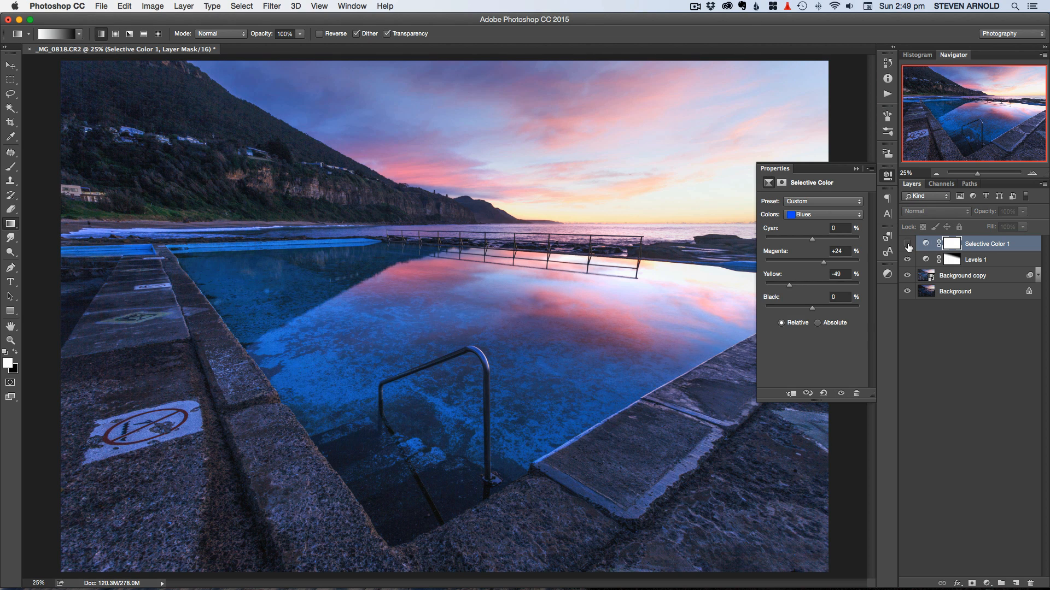
{"action": "left_click", "coordinate": [907, 246]}
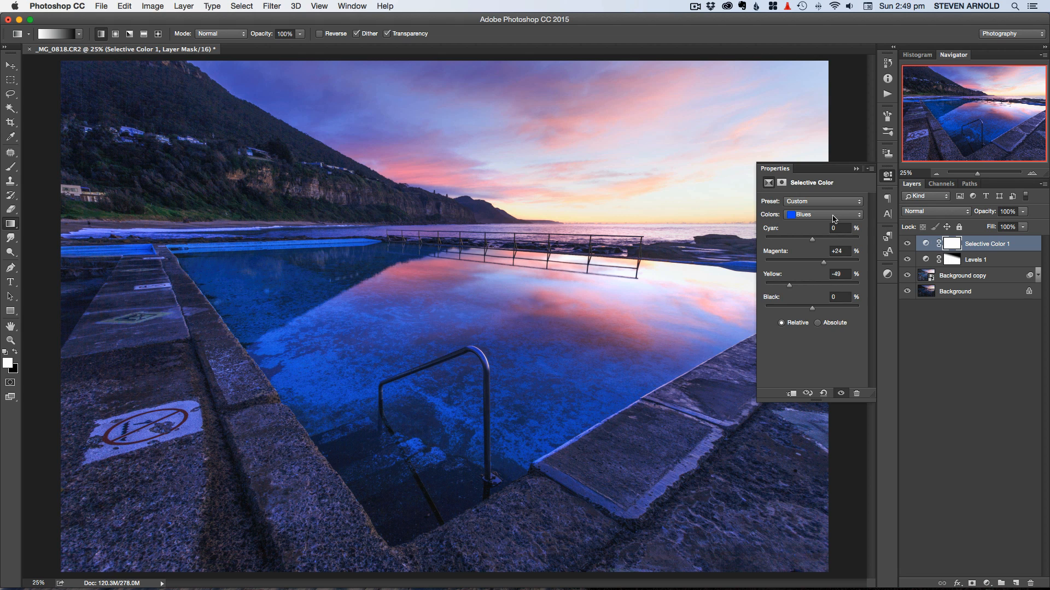
{"action": "left_click", "coordinate": [907, 246]}
{"action": "left_click", "coordinate": [908, 246]}
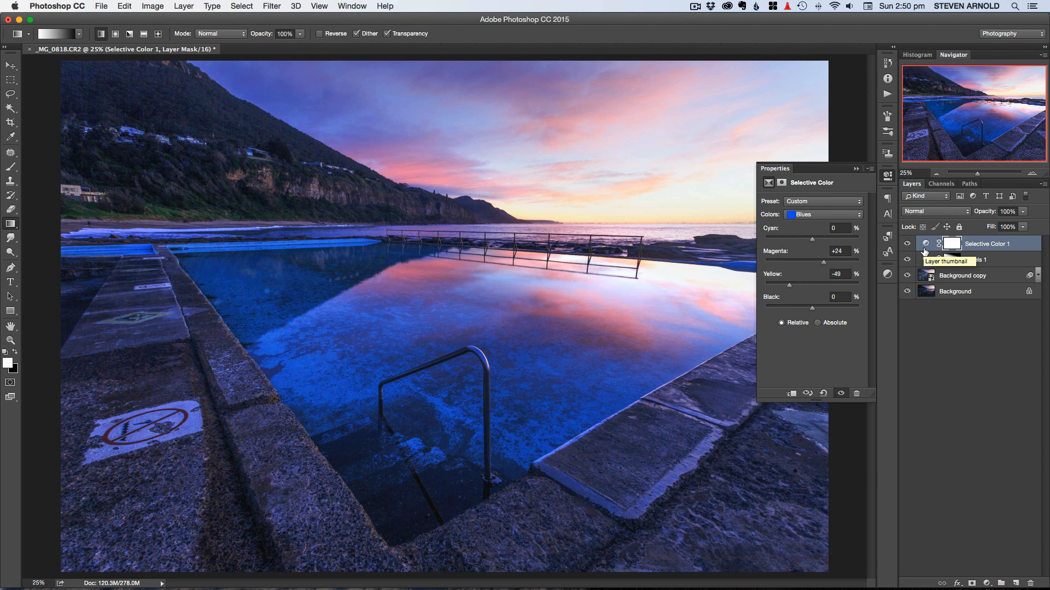